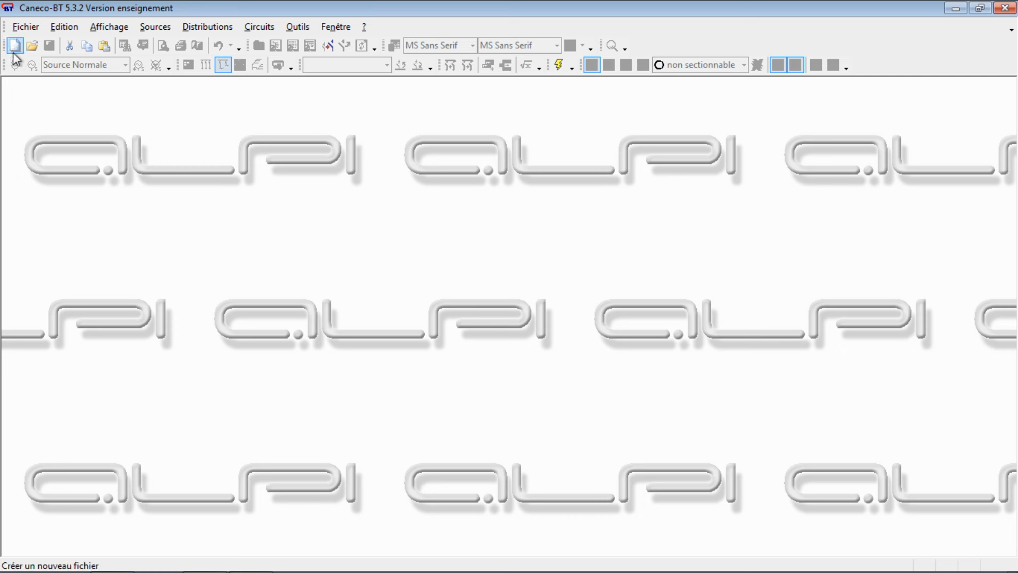
Step: Create a new project file
left_click(30, 28)
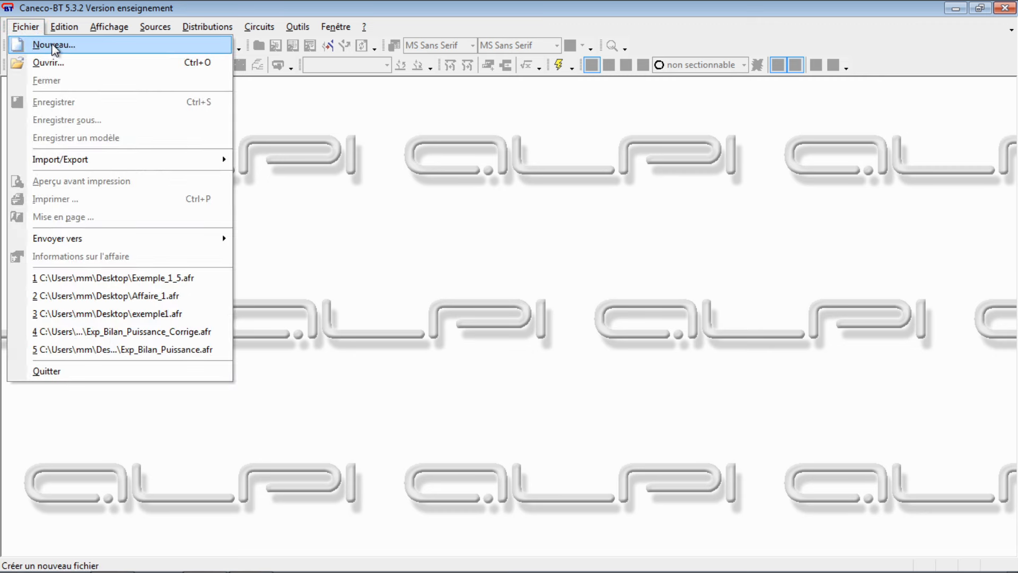
left_click(352, 129)
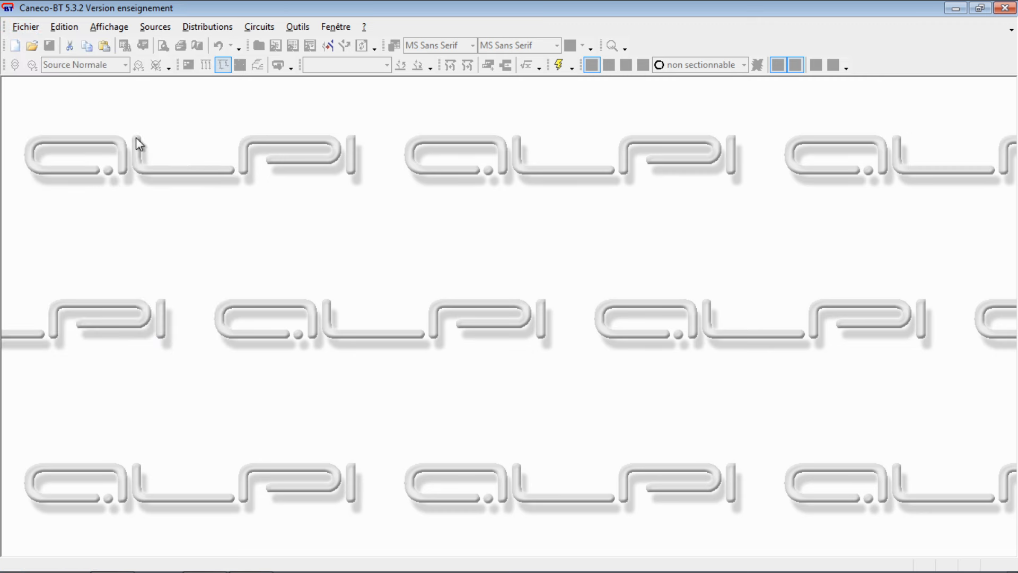
left_click(15, 47)
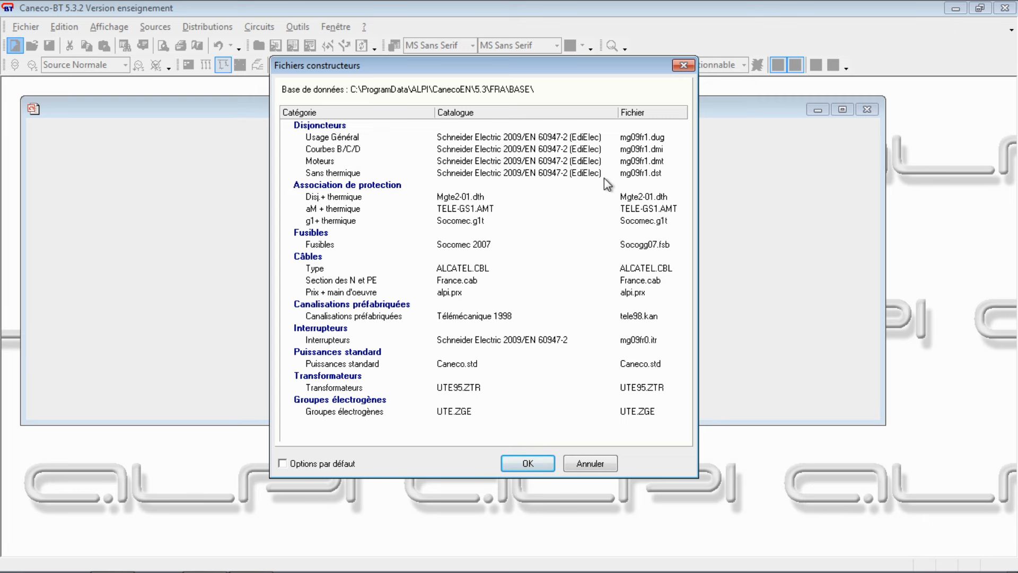
left_click(570, 138)
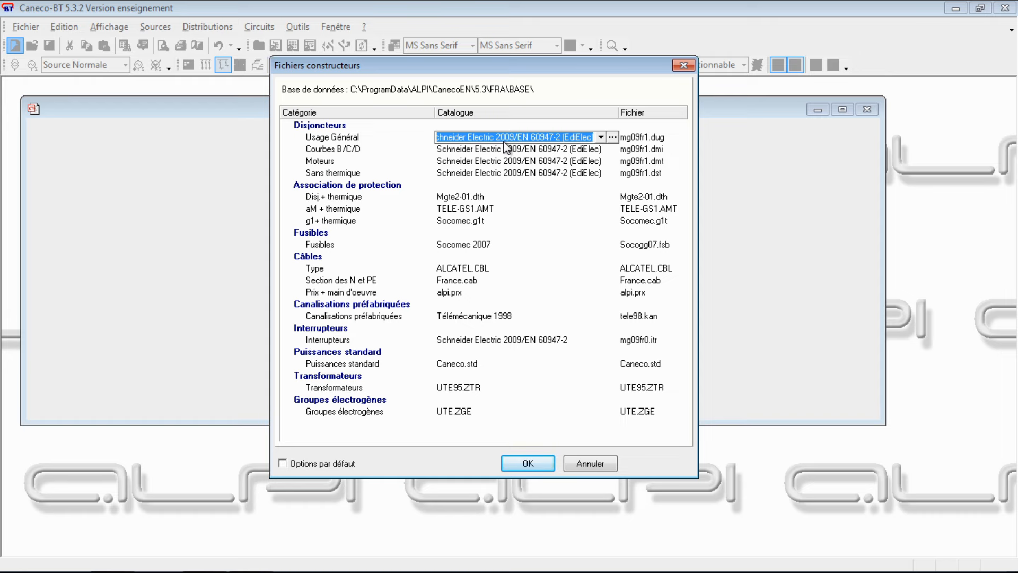
left_click(616, 136)
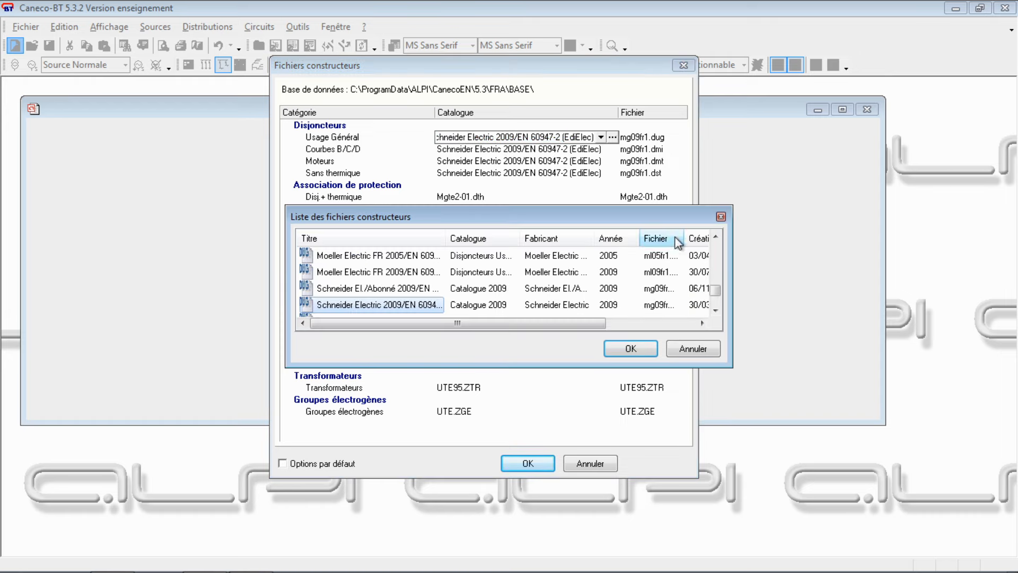
left_click_drag(715, 289, 716, 269)
left_click(372, 274)
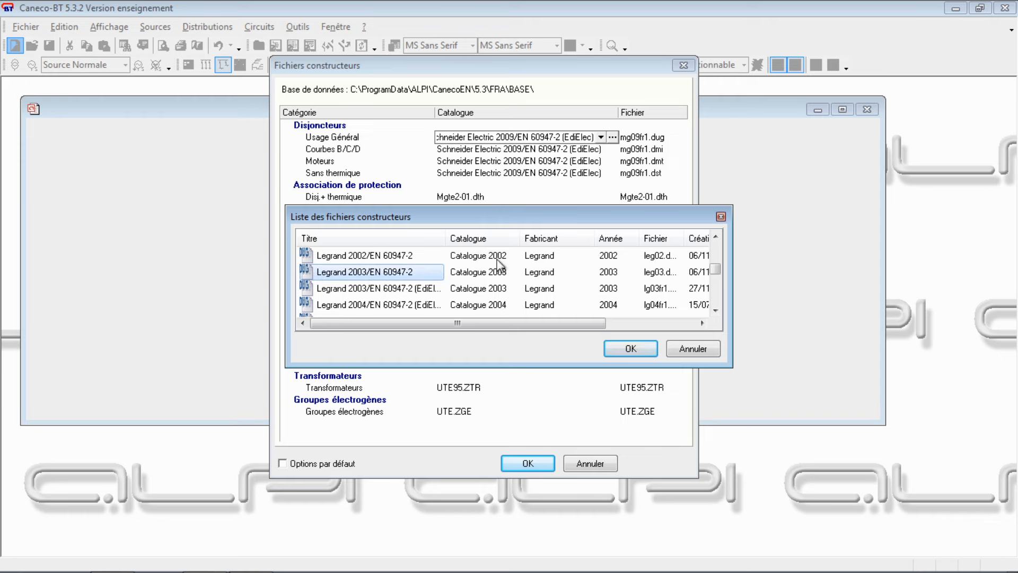
left_click(687, 349)
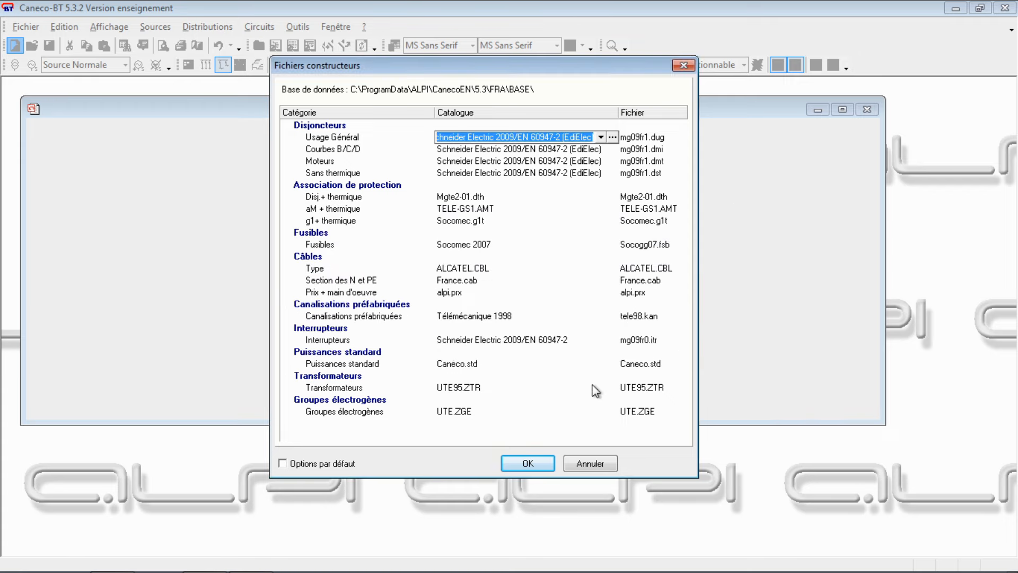
left_click(491, 437)
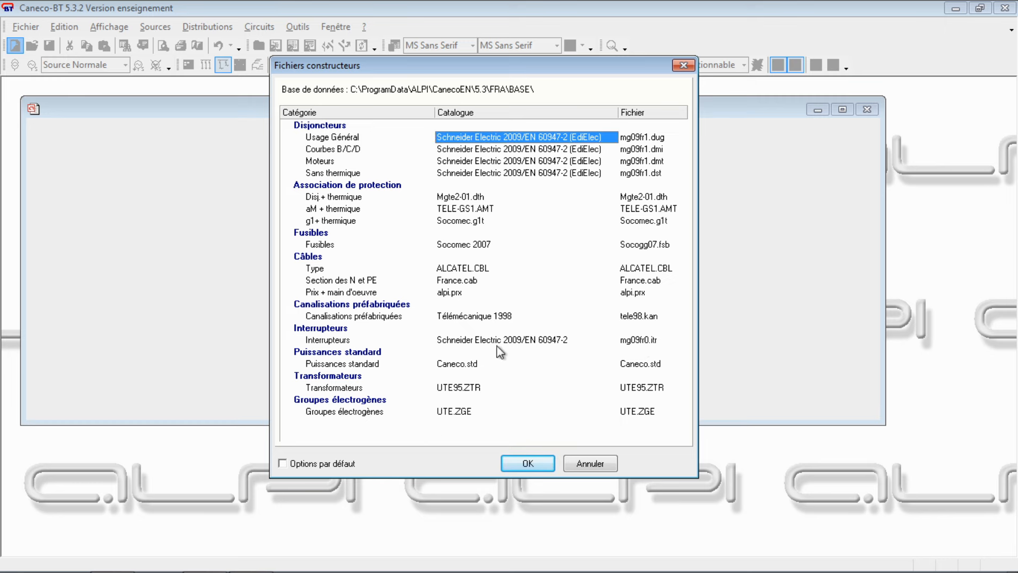
Step: Accept the manufacturer files, then set the source power to 200 kVA and validate the source without calculating it
left_click(525, 464)
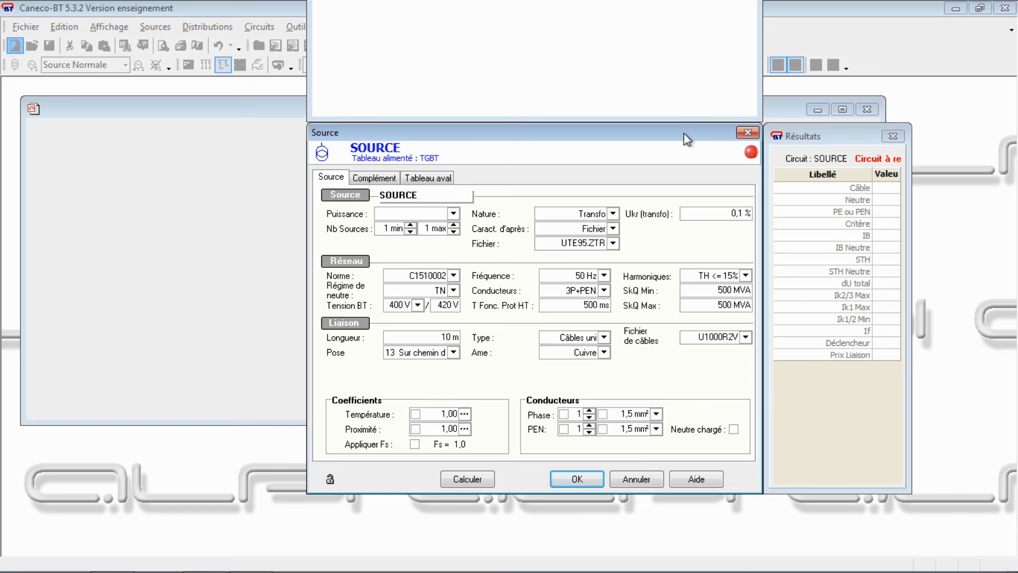
left_click_drag(687, 140, 662, 139)
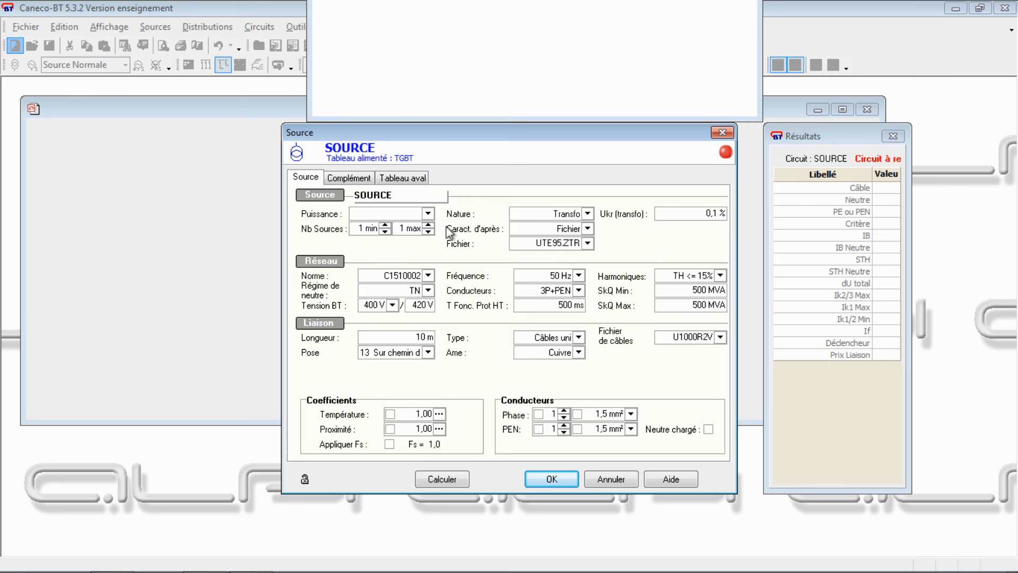
left_click(428, 213)
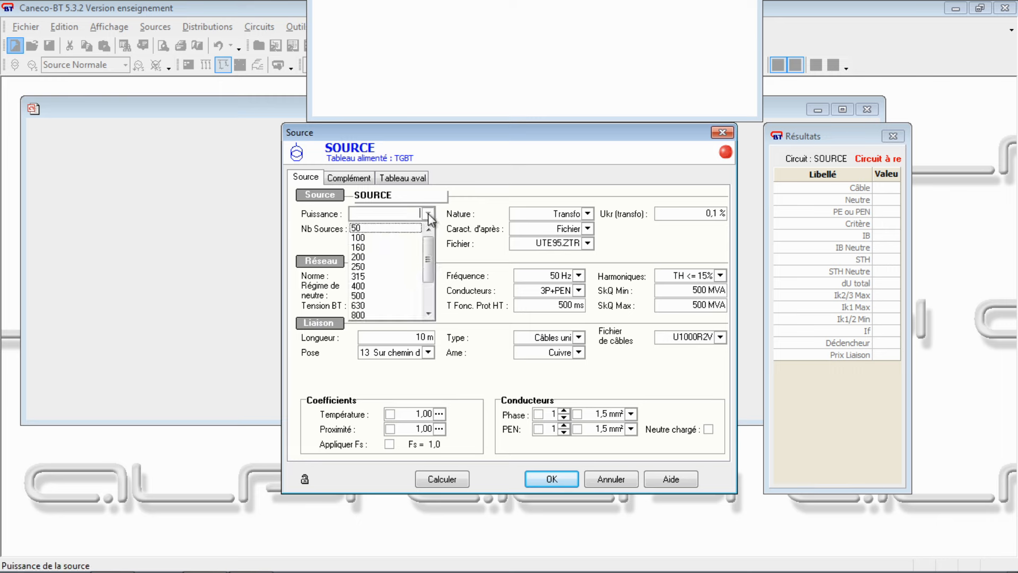
key("Up")
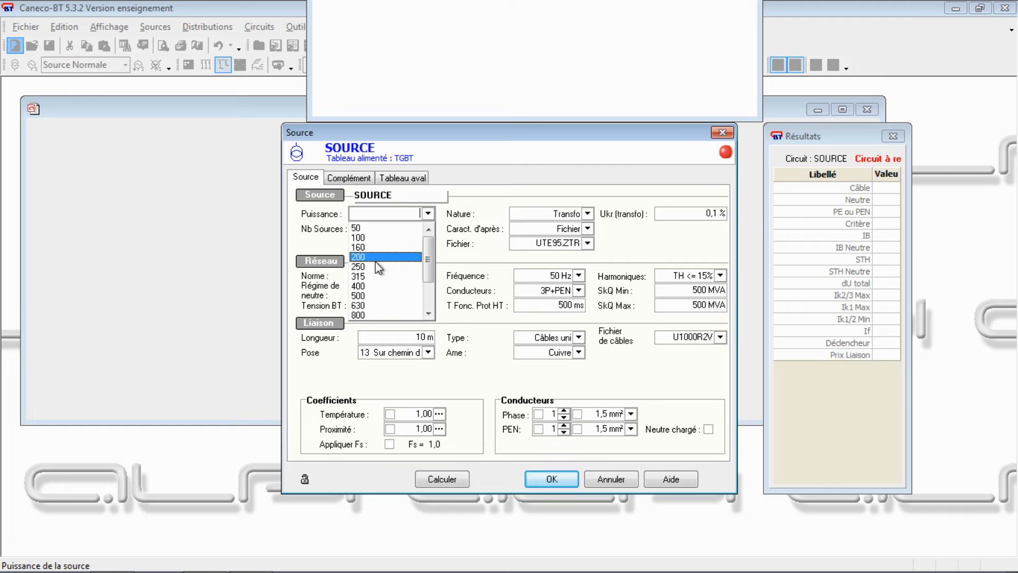
key("Return")
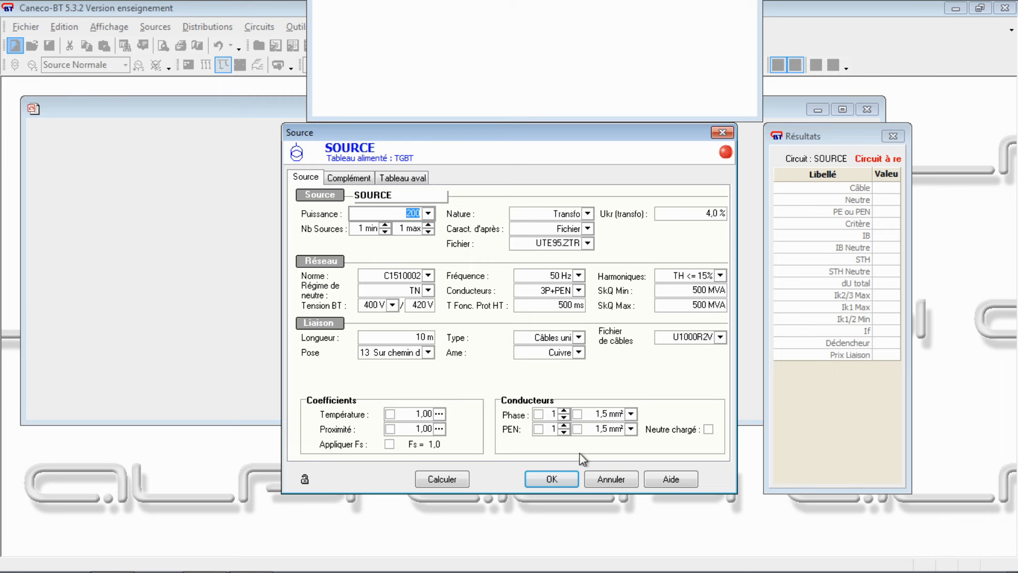
left_click(552, 479)
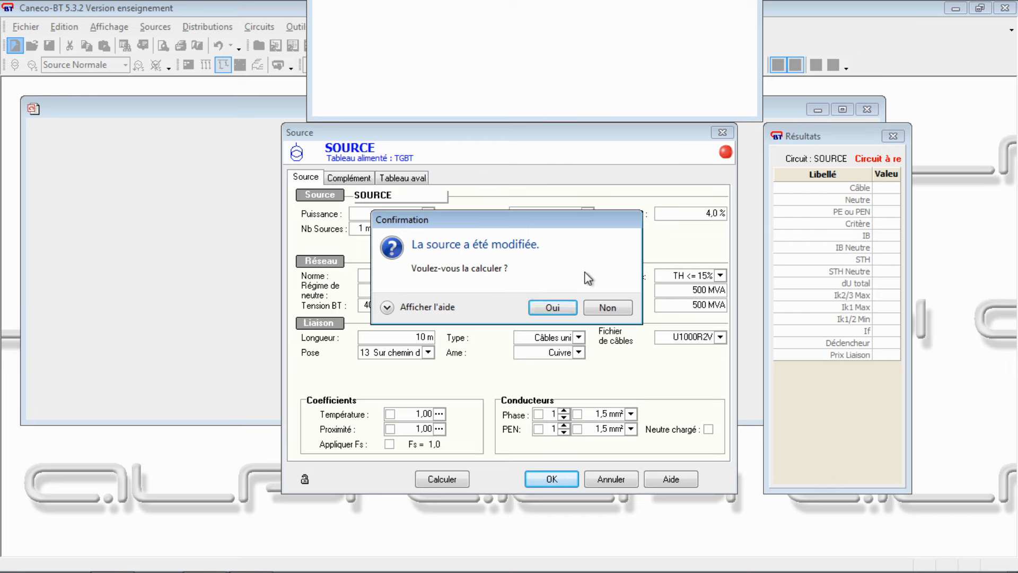
left_click(607, 308)
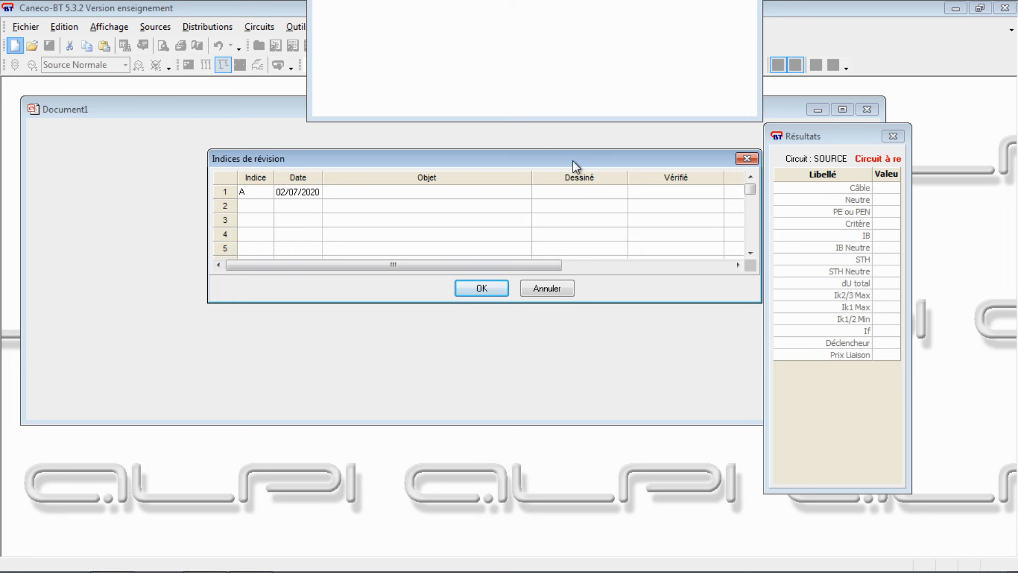
Step: Accept the revision index table without adding any entry
left_click_drag(573, 161, 532, 189)
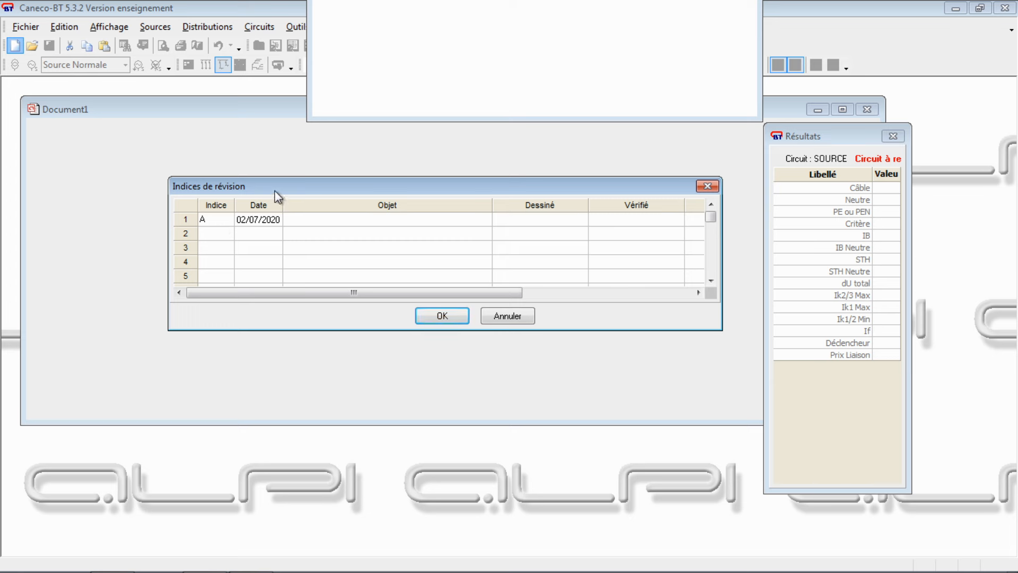
mouse_move(274, 190)
left_mouse_down()
mouse_move(304, 208)
mouse_move(278, 207)
left_mouse_up()
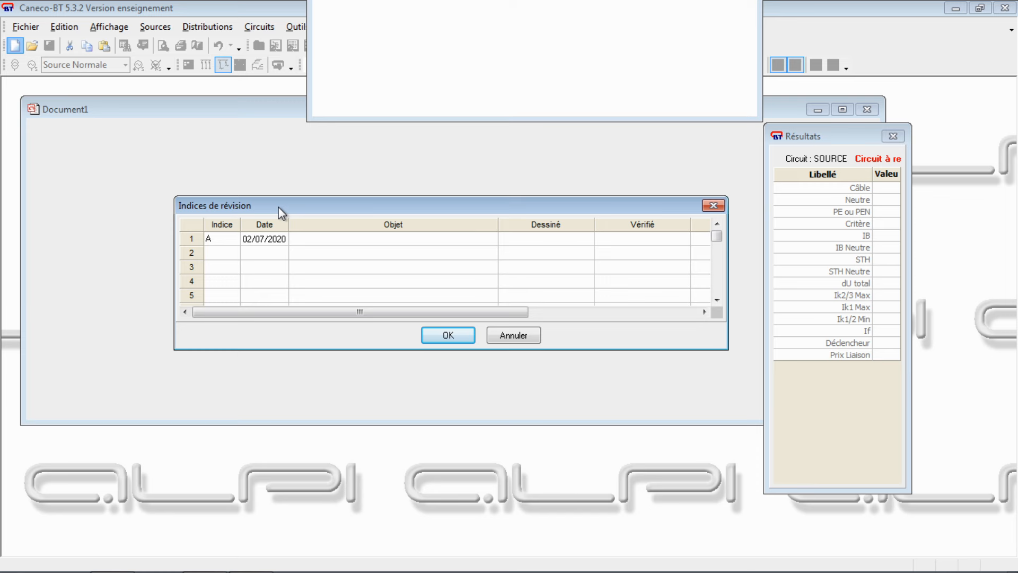
left_click(225, 255)
left_click(280, 256)
left_click(347, 249)
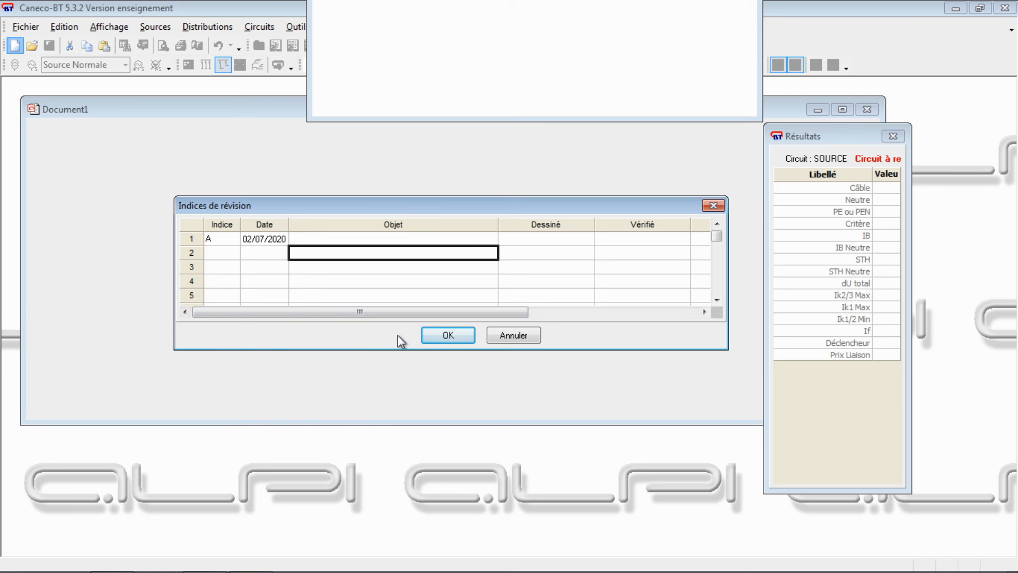
left_click(448, 335)
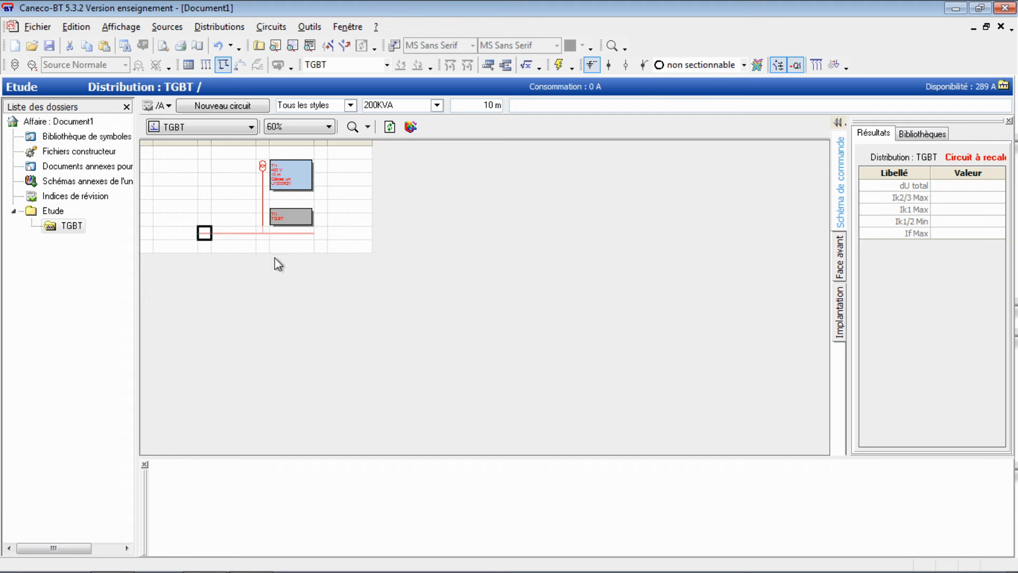
Step: Save the new project on the desktop (Bureau) as a Caneco project file named EXemple_N2
left_click(329, 127)
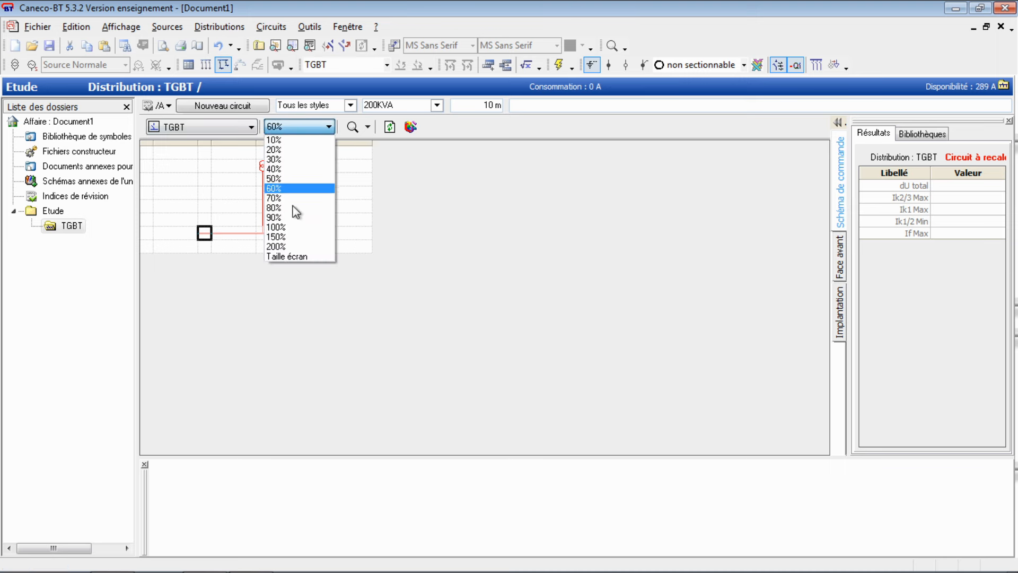
left_click(285, 227)
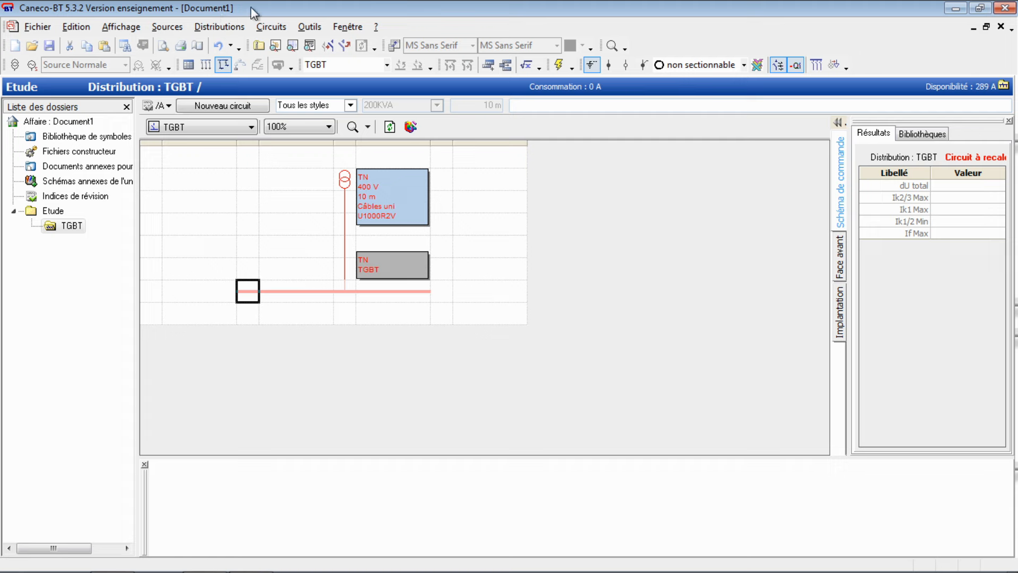
left_click(37, 27)
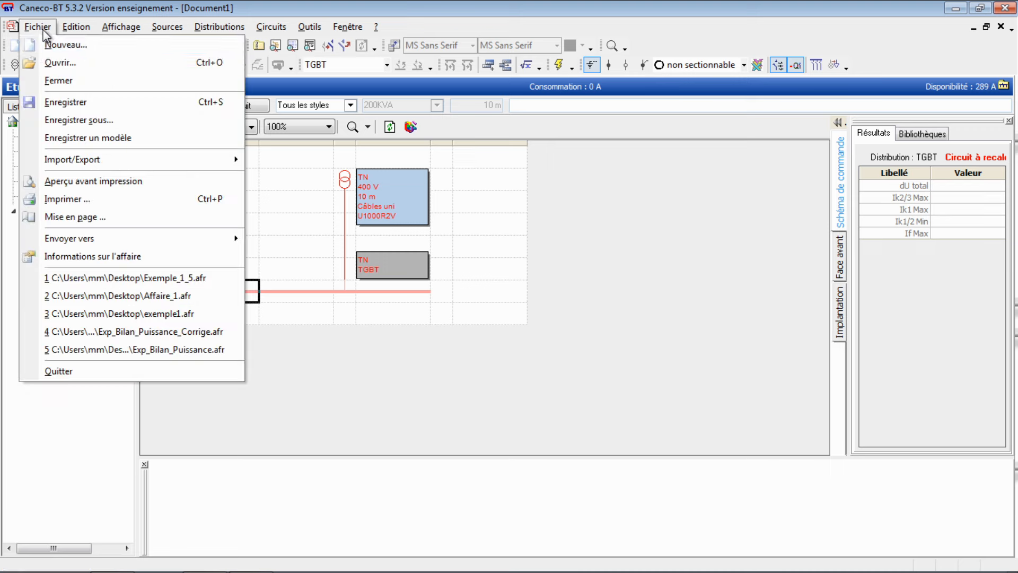
left_click(63, 102)
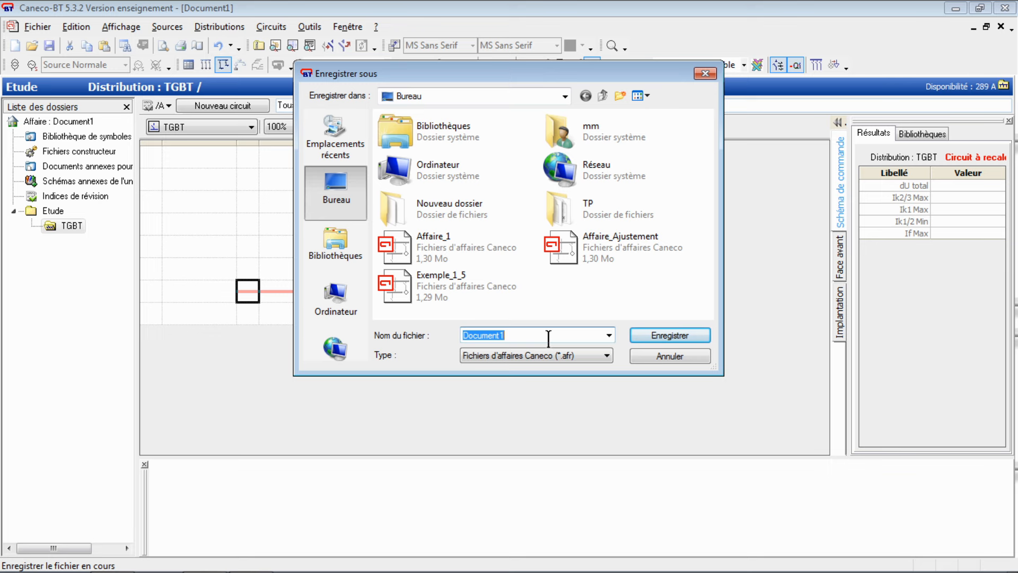
type("EXemple")
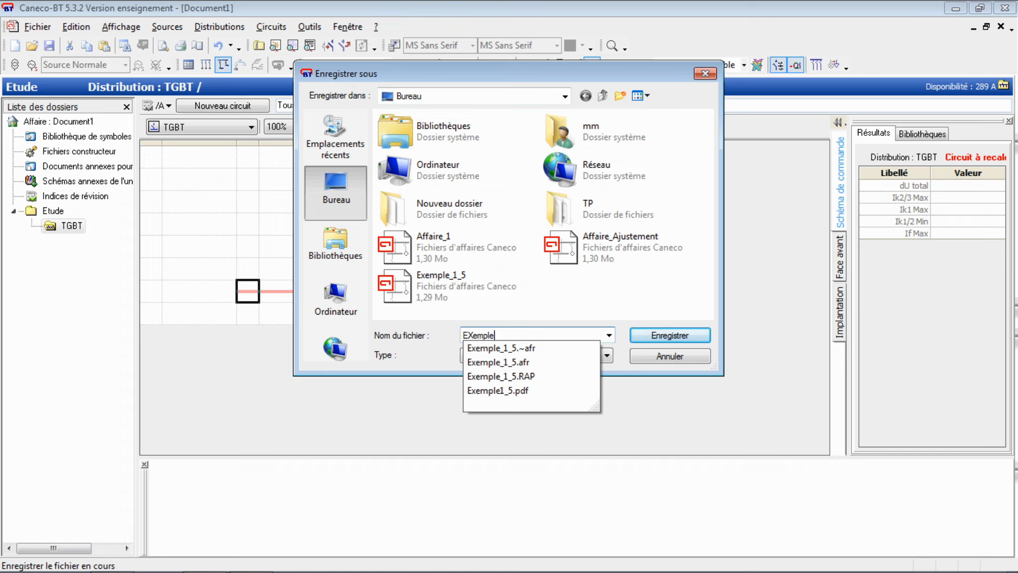
type("_")
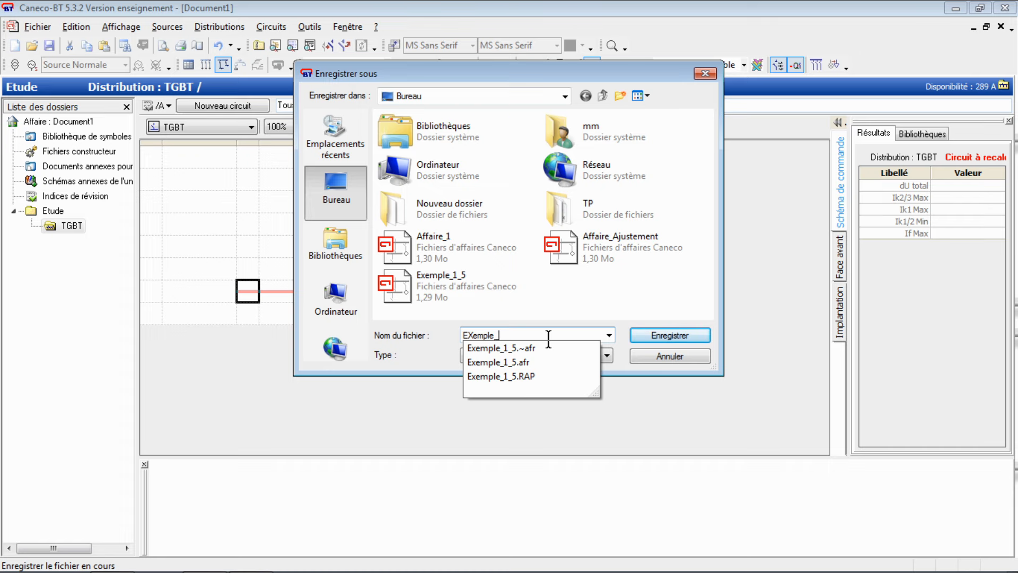
type("N")
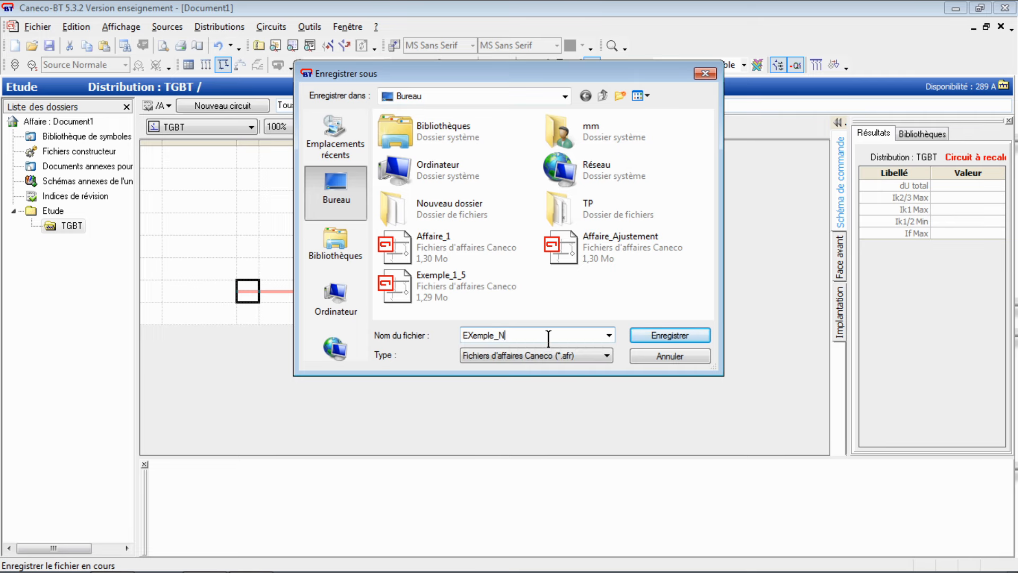
type("2")
key("Return")
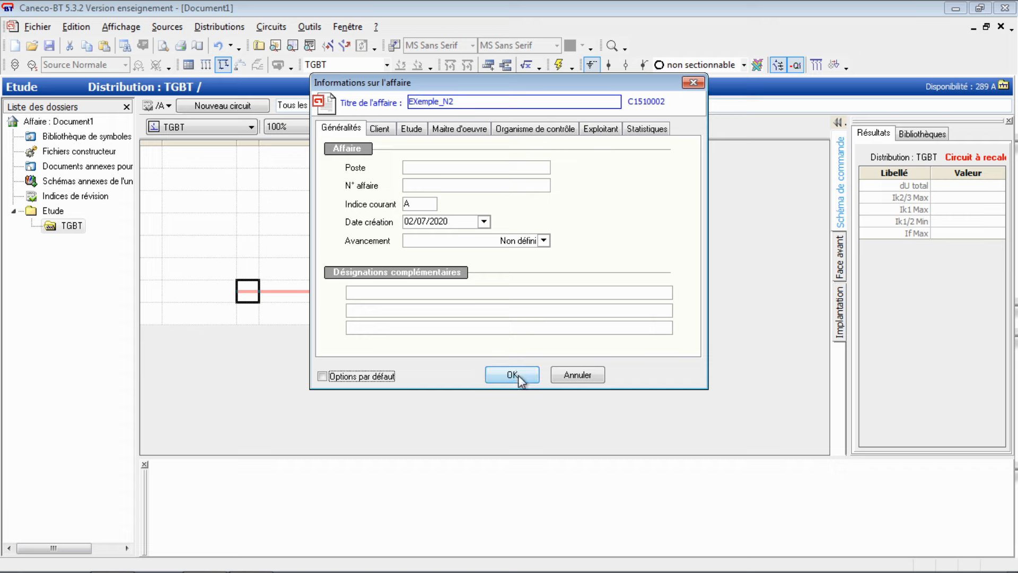
Step: Look through the general, client and study sections of the project information and accept it without filling in any field
left_click(371, 133)
left_click(413, 129)
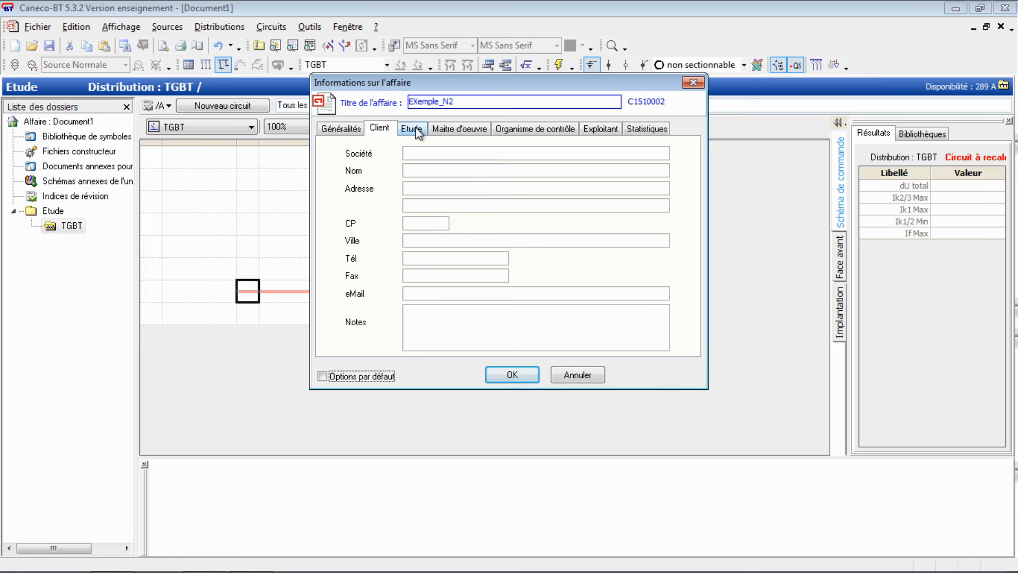
left_click(350, 130)
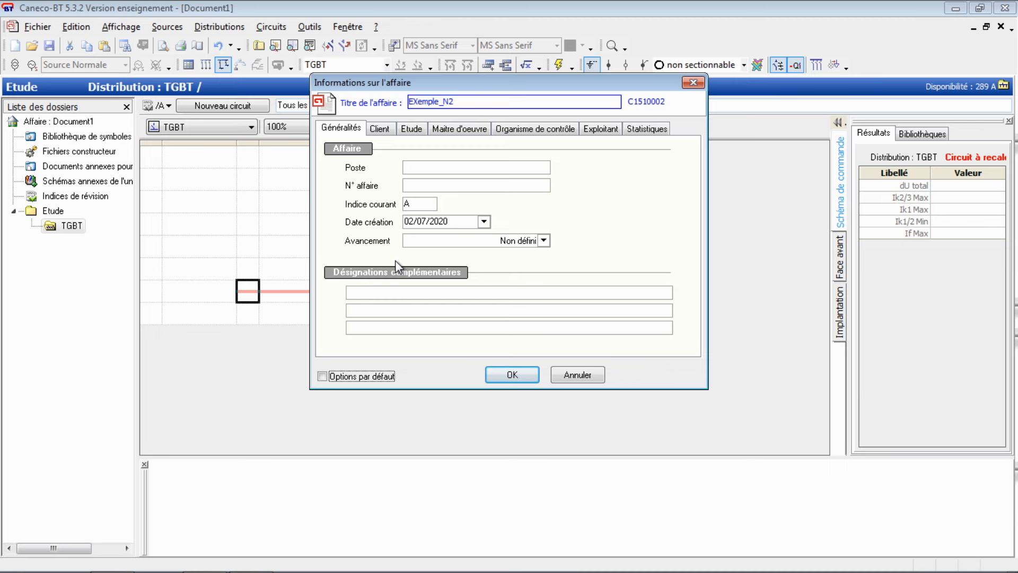
left_click(379, 129)
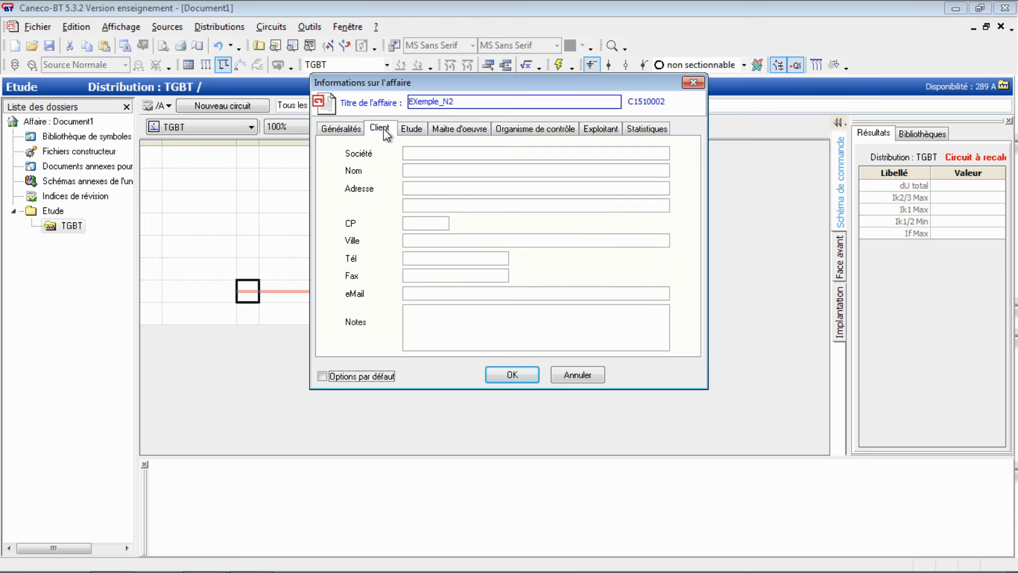
left_click(418, 130)
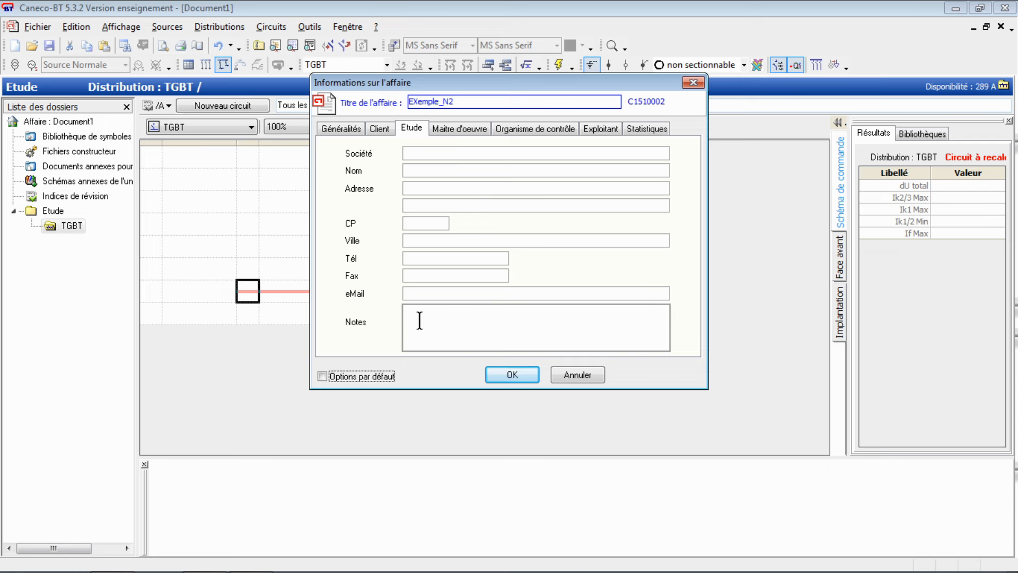
left_click(341, 129)
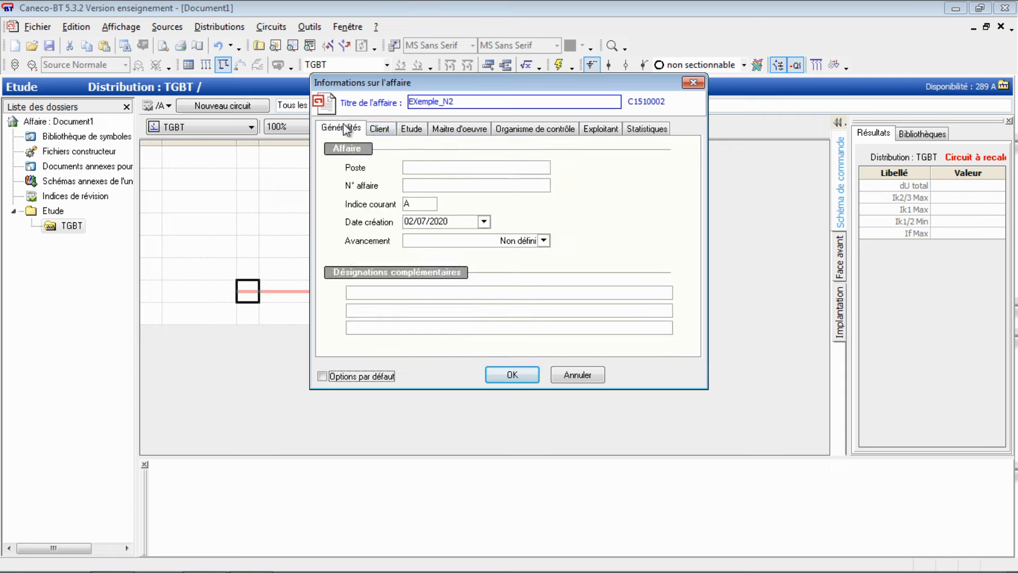
left_click(512, 376)
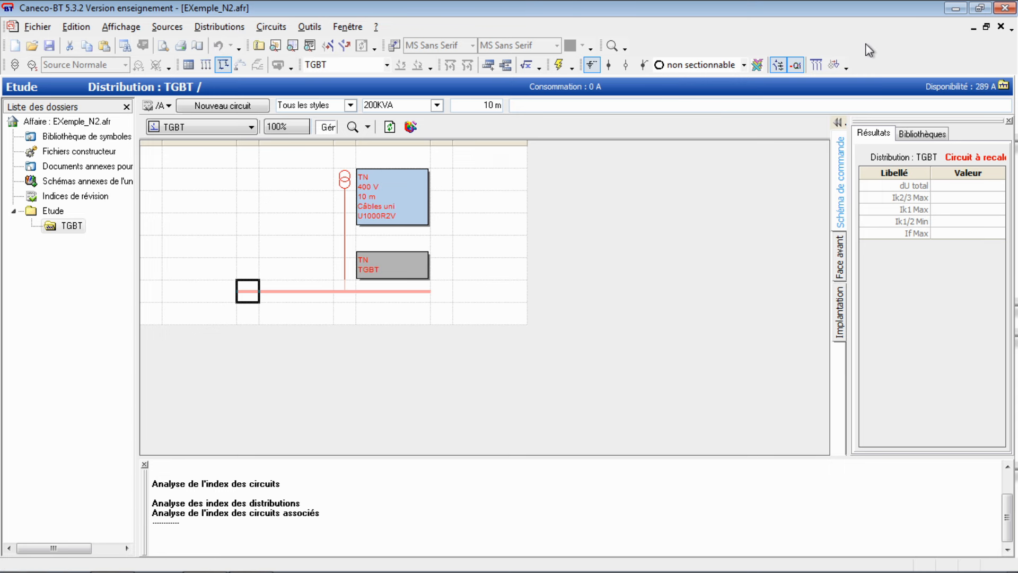
right_click(893, 58)
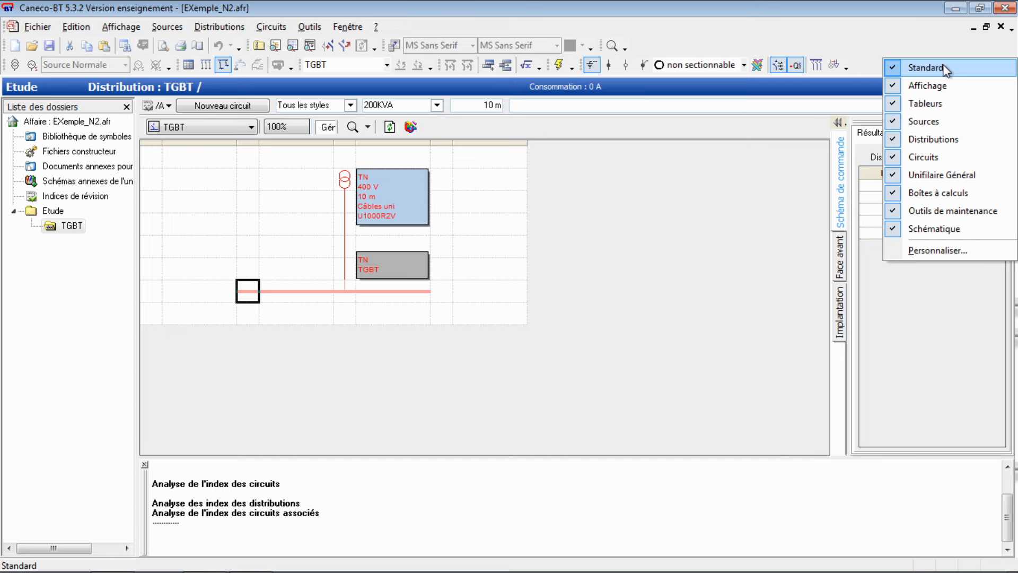
left_click(866, 33)
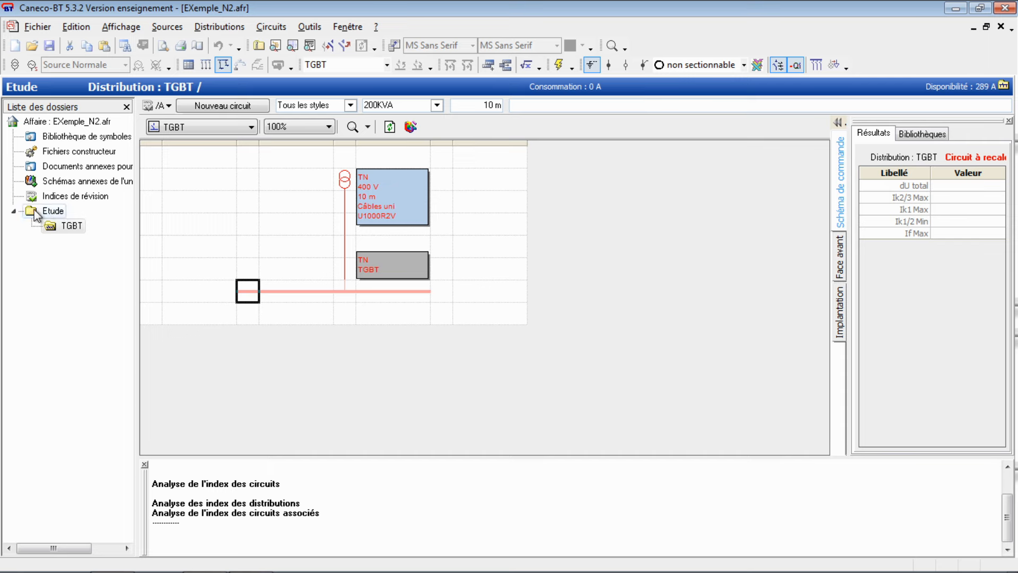
Step: Display the TGBT single-line diagram at 70% and at 200% scale to examine the source block up close
mouse_move(40, 235)
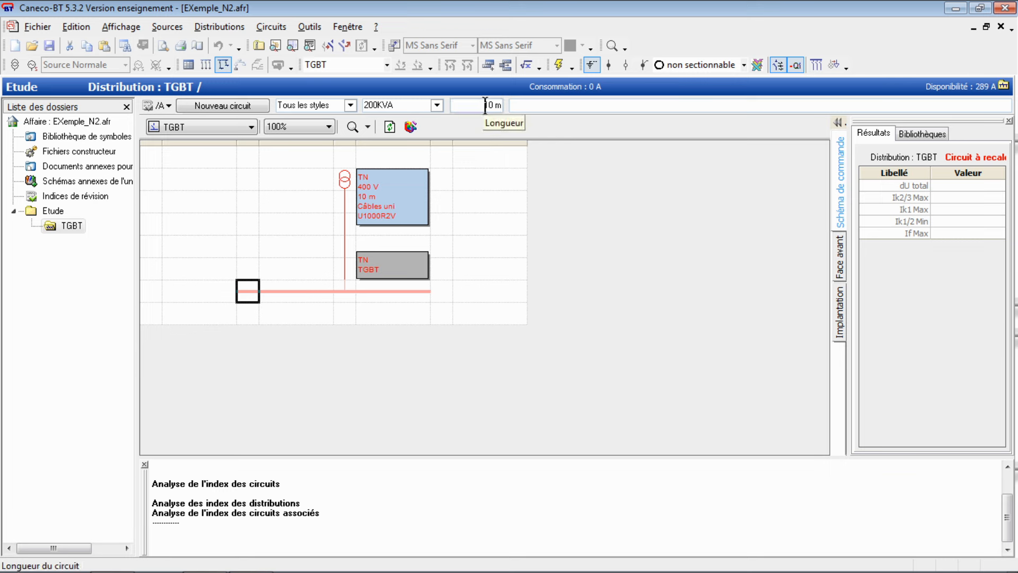
left_click(329, 128)
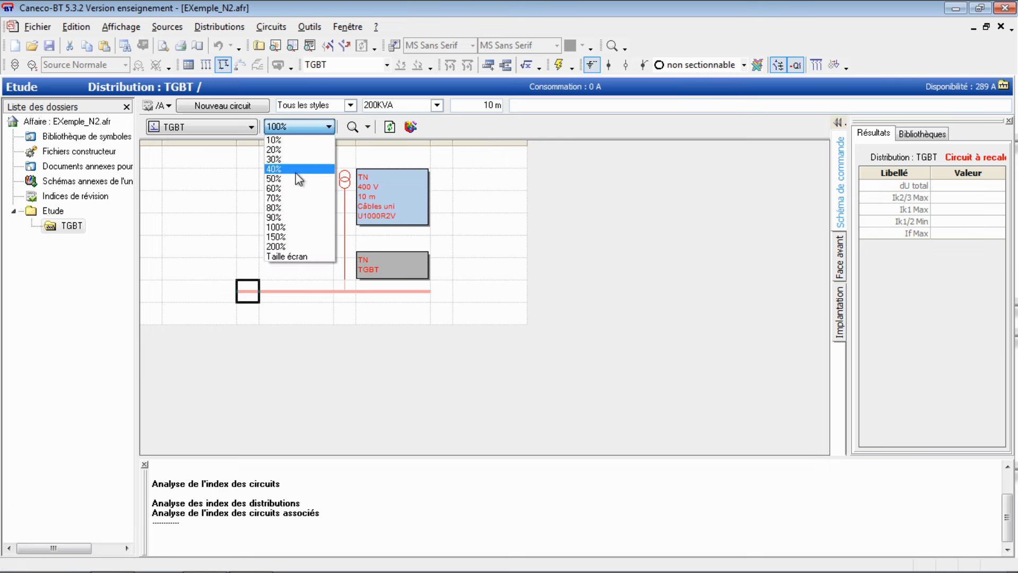
left_click(281, 198)
left_click(329, 126)
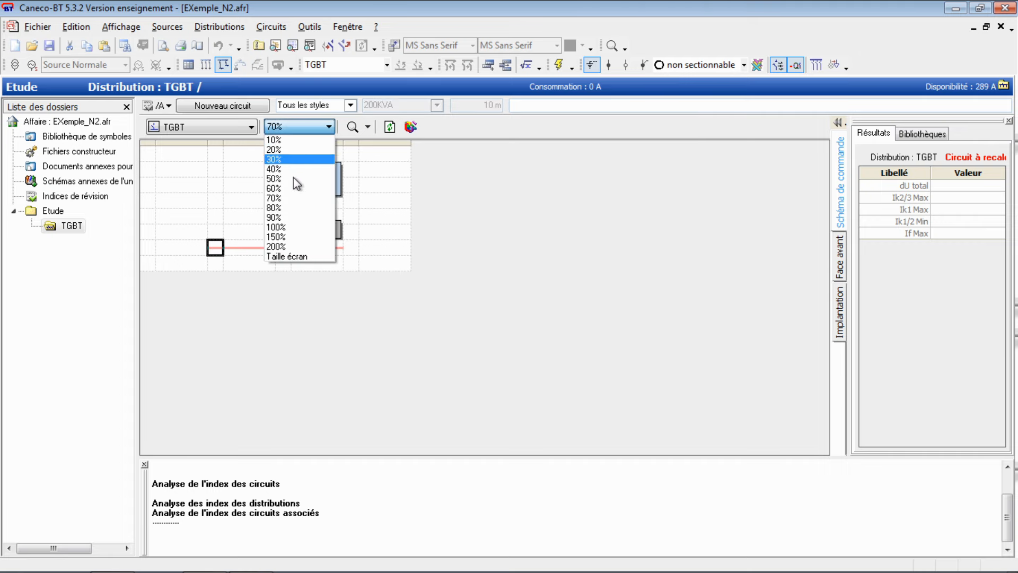
left_click(281, 245)
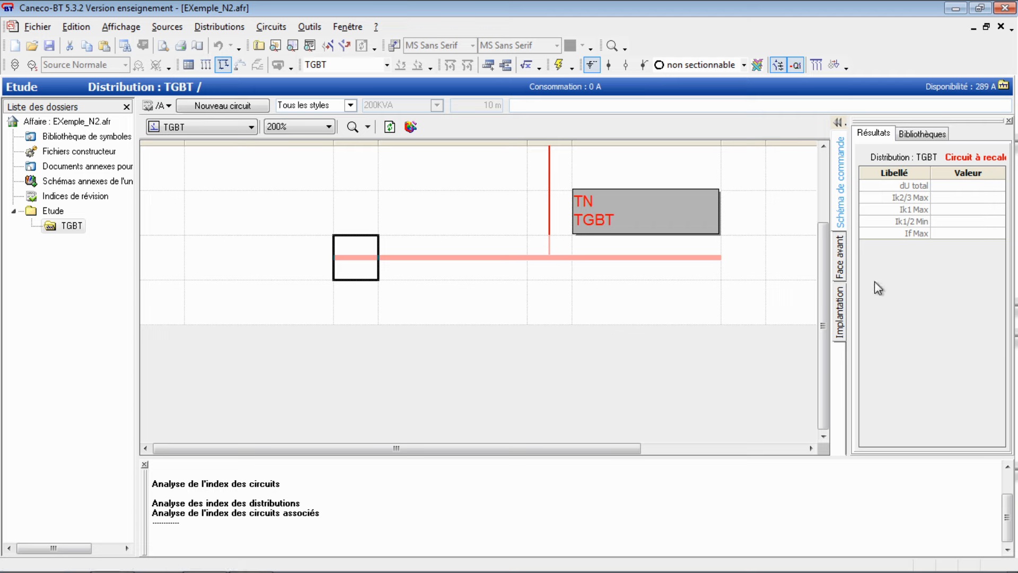
scroll(822, 294, "up", 4)
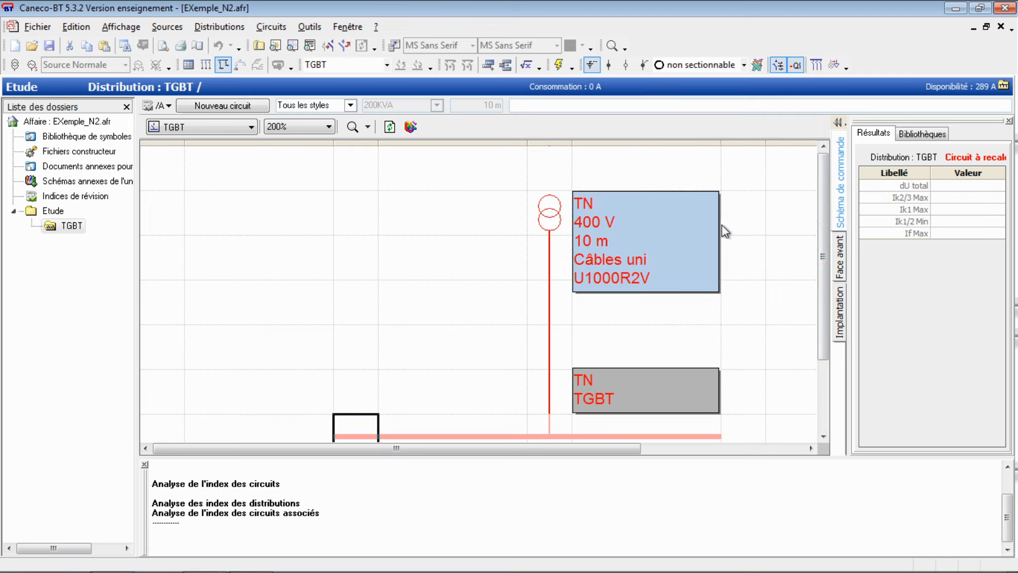
Step: Examine the list of distributions and the circuit styles offered for a new circuit, without adding any circuit
left_click(250, 127)
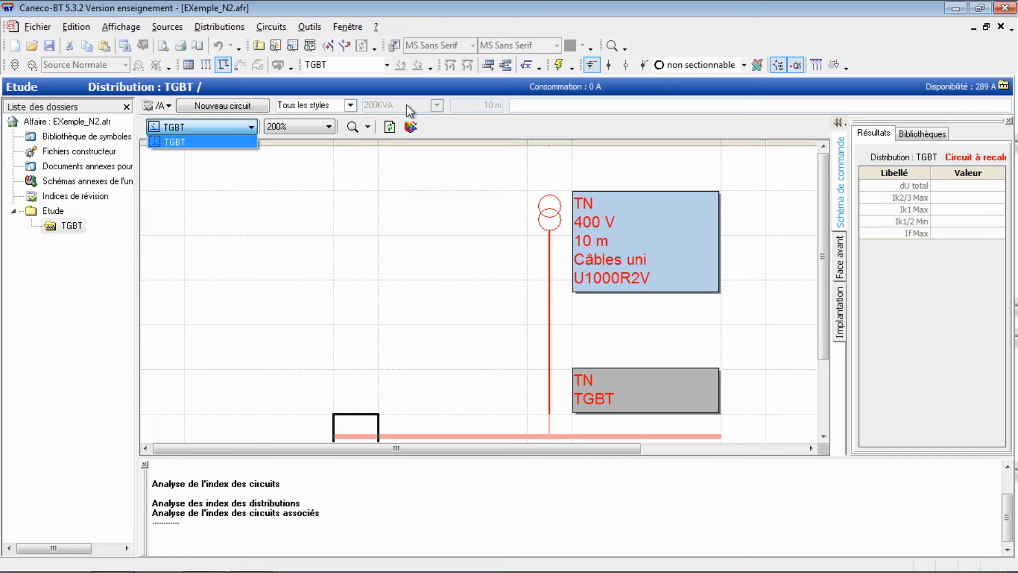
left_click(245, 106)
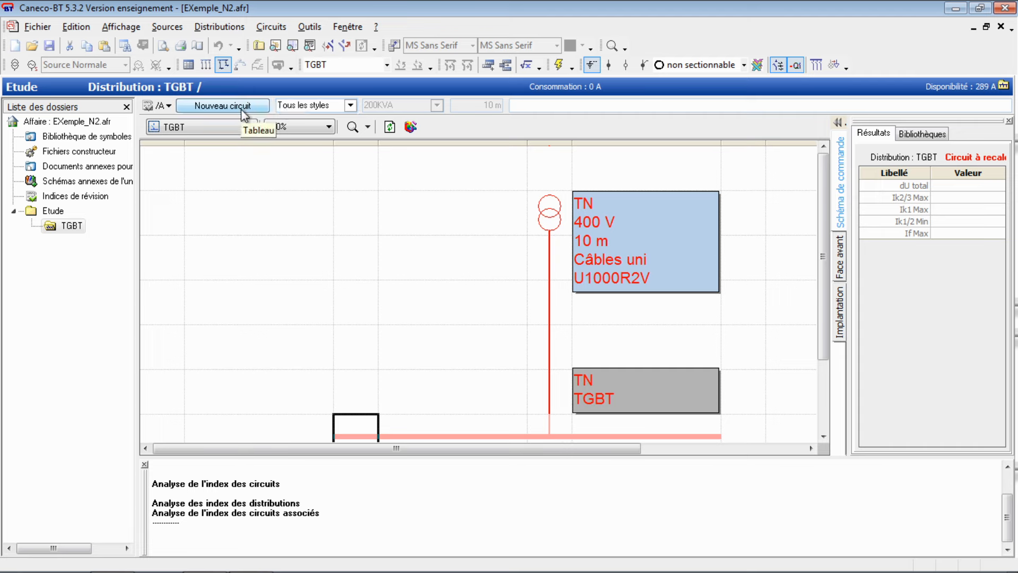
left_click(244, 109)
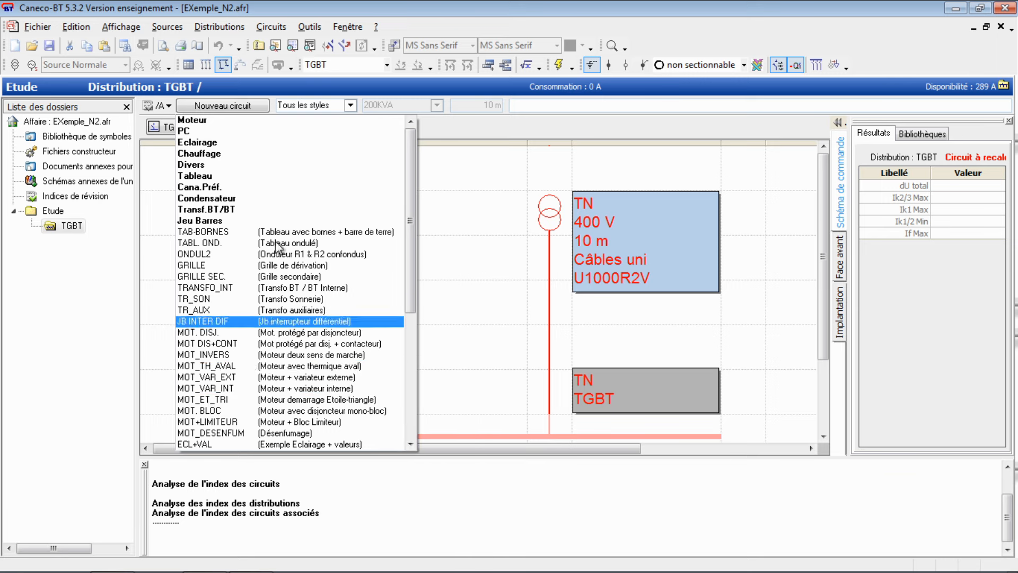
left_click(468, 127)
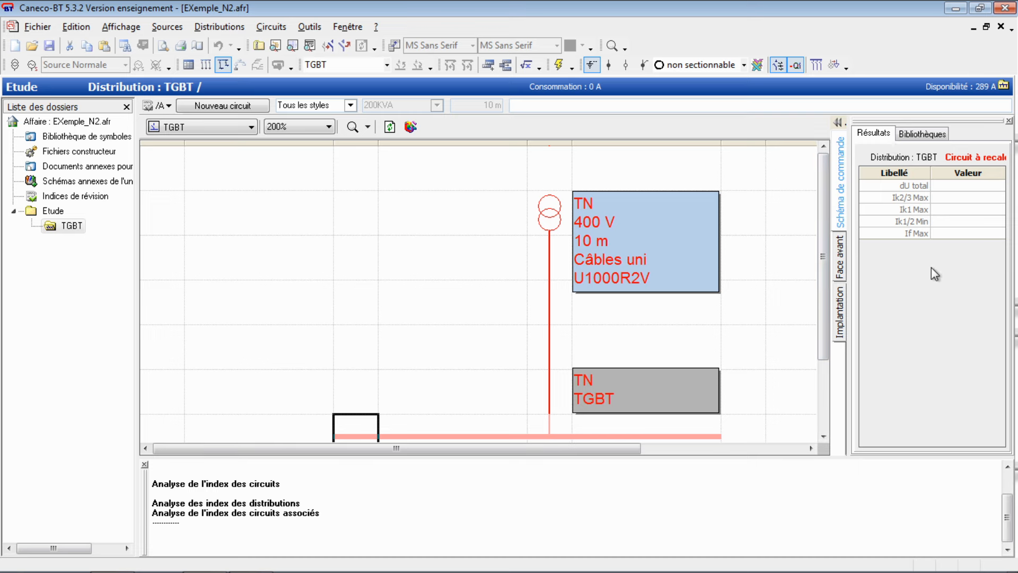
Step: Set the display scale of the TGBT diagram to 70%
left_click(329, 126)
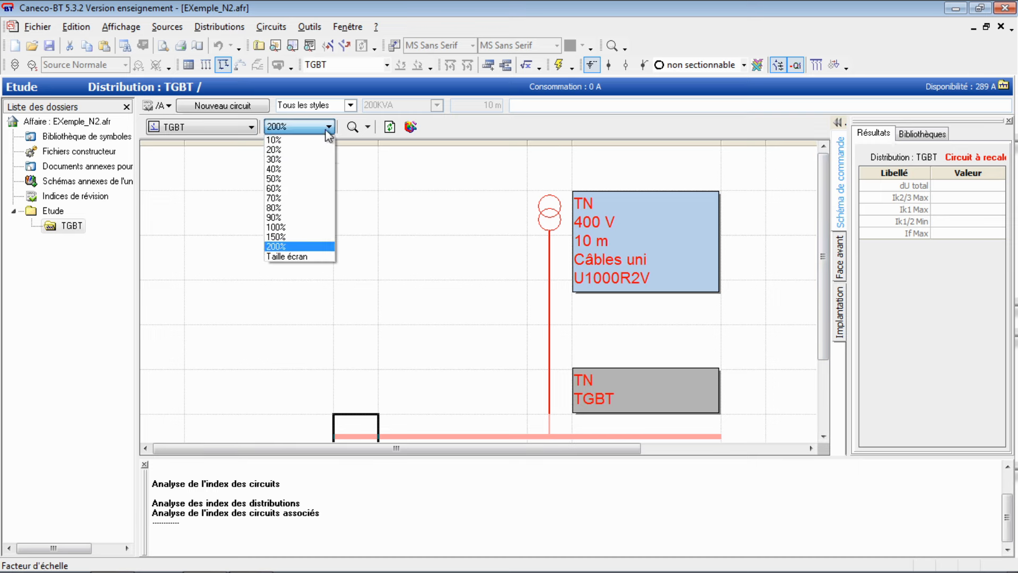
left_click(291, 198)
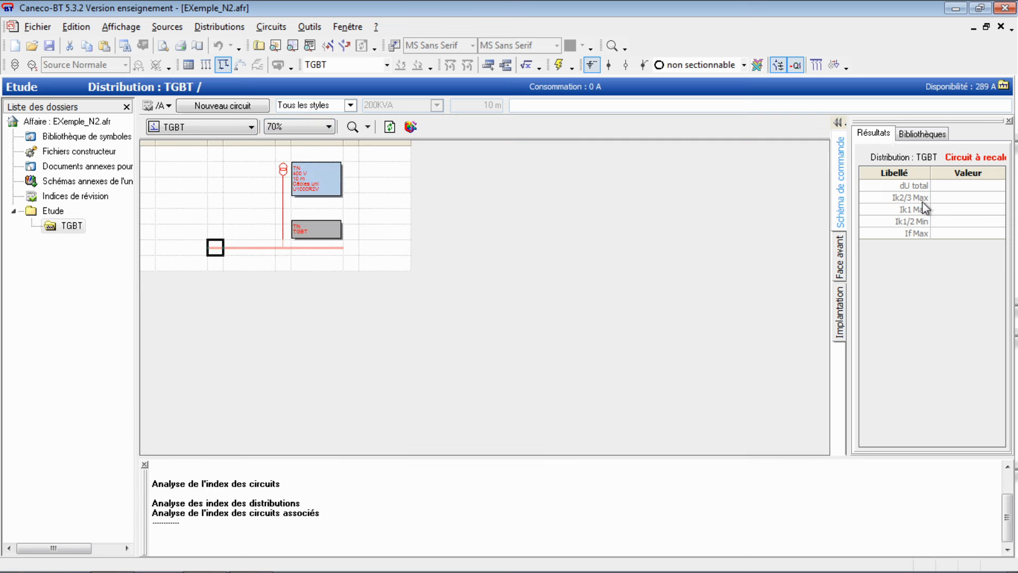